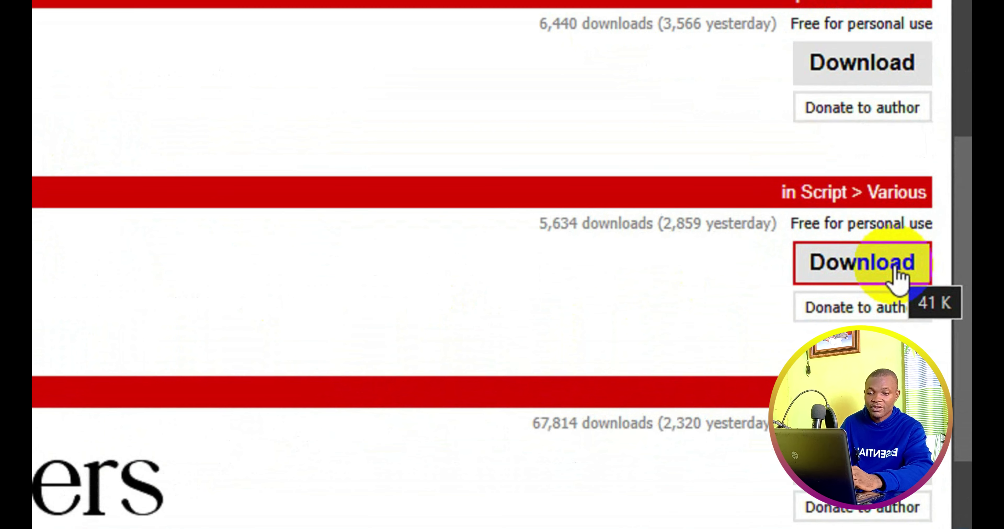
- Download the Lemon Round font as lemon_round.zip from dafont.com, view the recent downloads, and minimise the browser
click(895, 267)
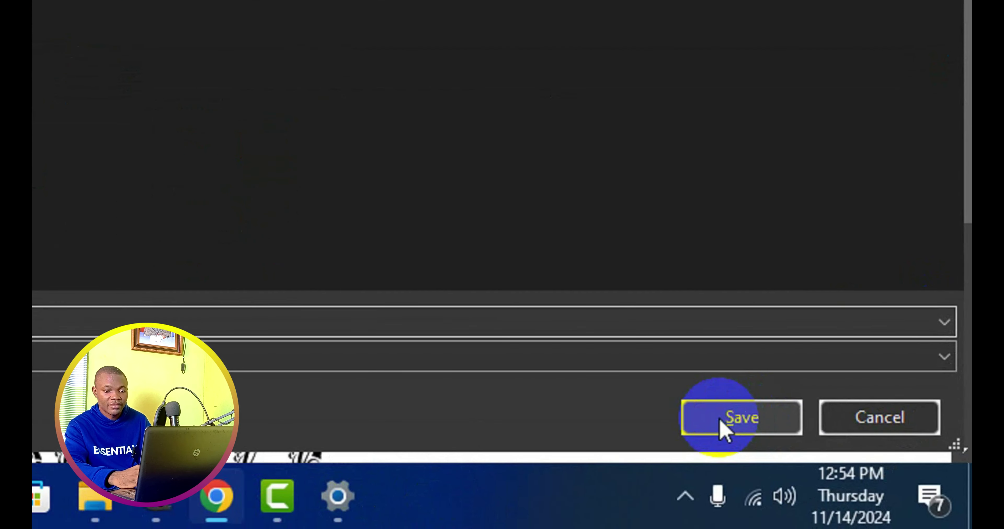
click(720, 421)
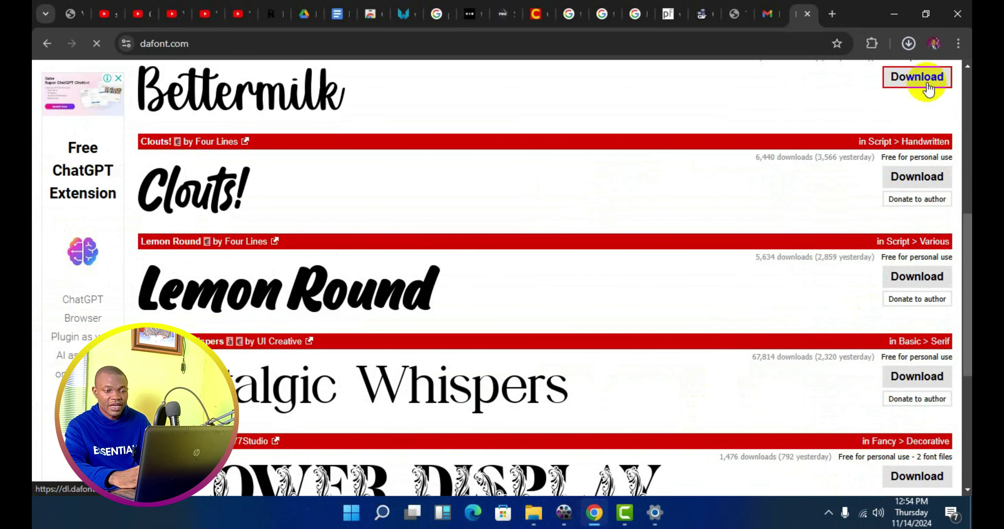
click(908, 44)
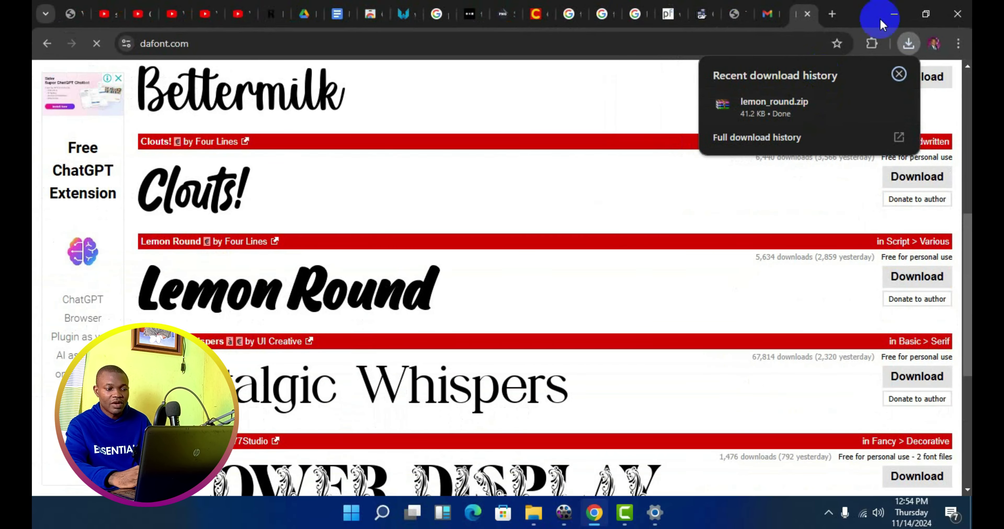
click(886, 16)
click(887, 15)
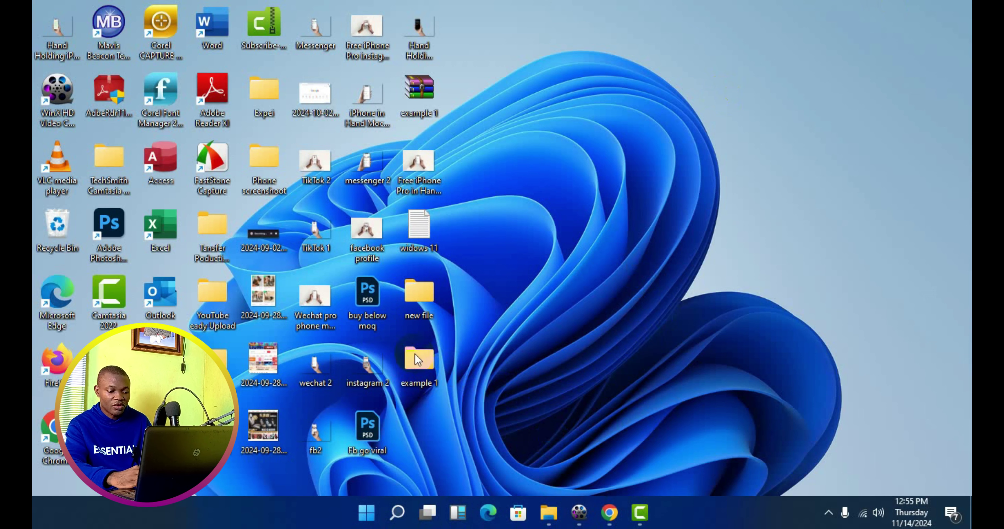
- Switch to the Downloads folder in File Explorer and copy the lemon_round archive
click(547, 519)
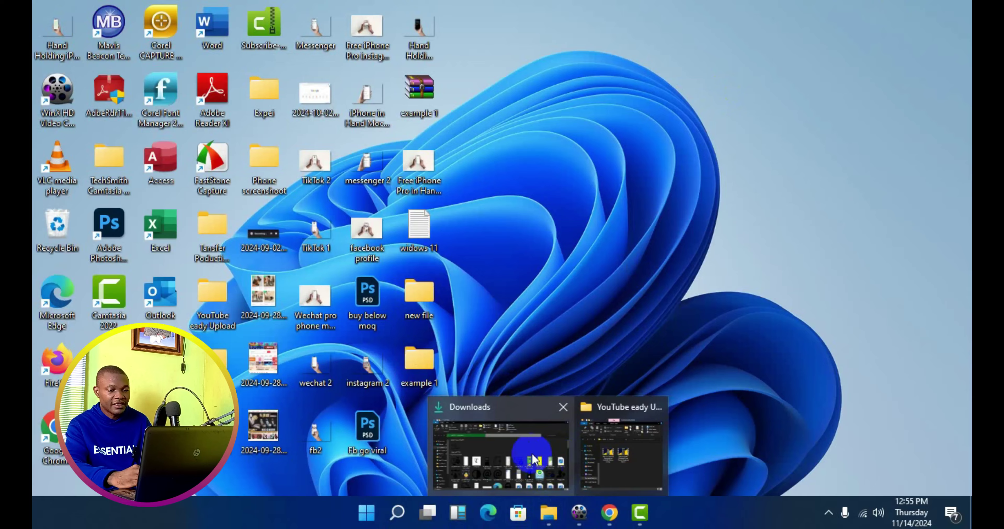
click(508, 448)
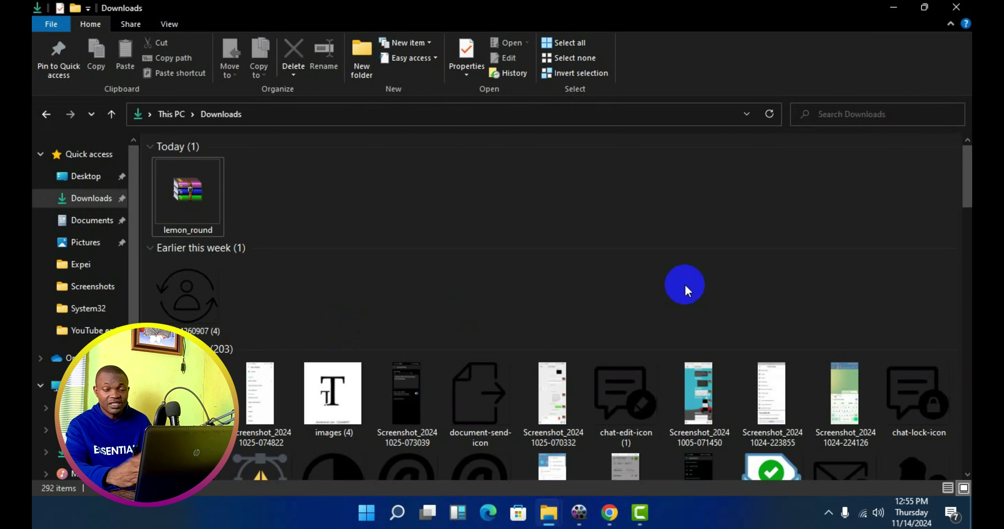
click(204, 193)
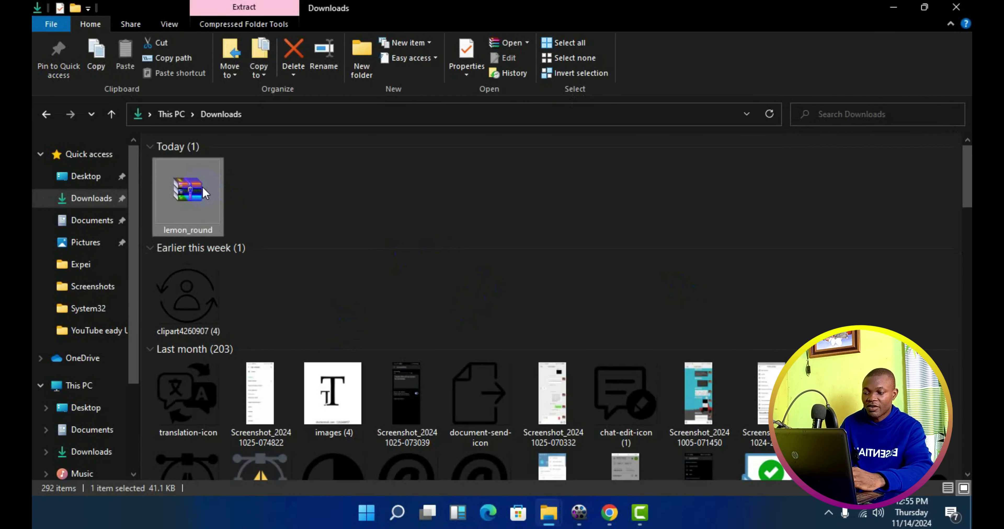
right_click(203, 188)
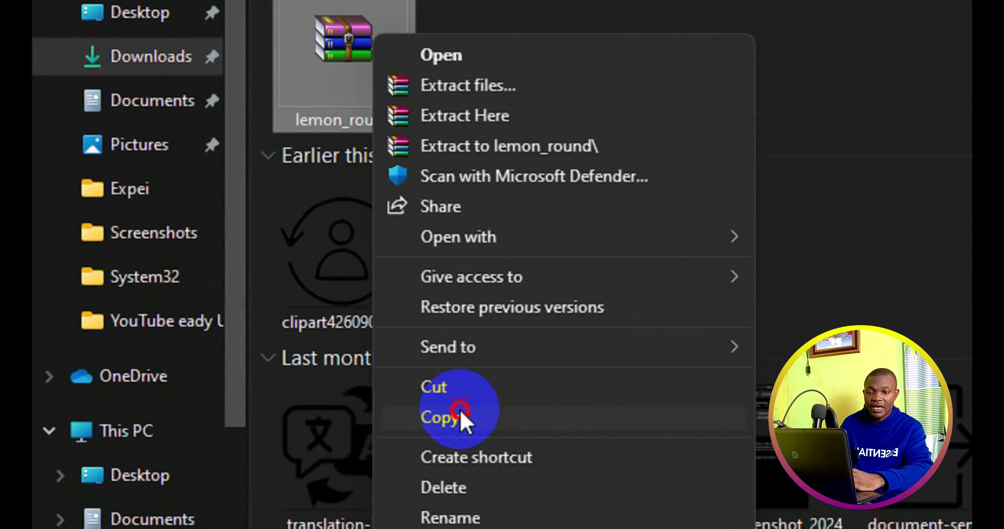
click(461, 424)
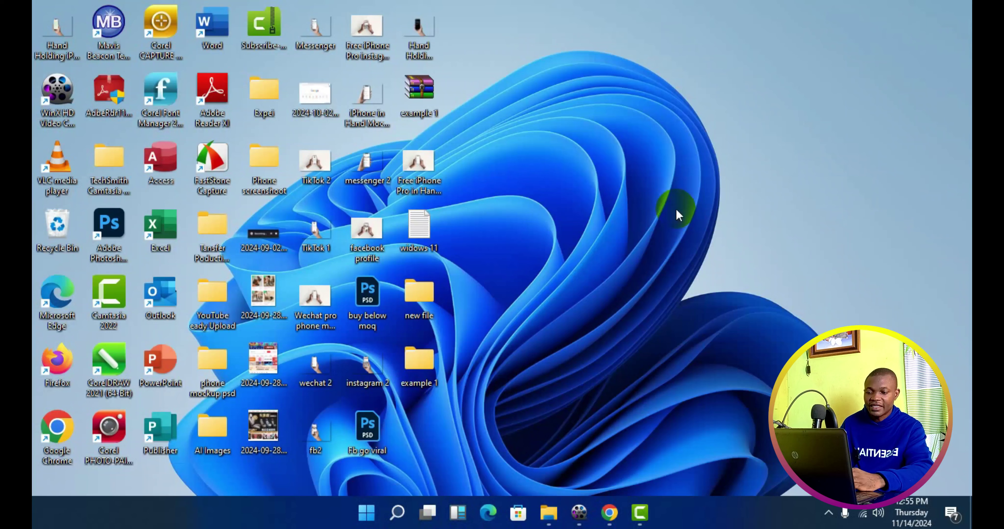
- Create a new folder named "font" on the desktop
right_click(579, 242)
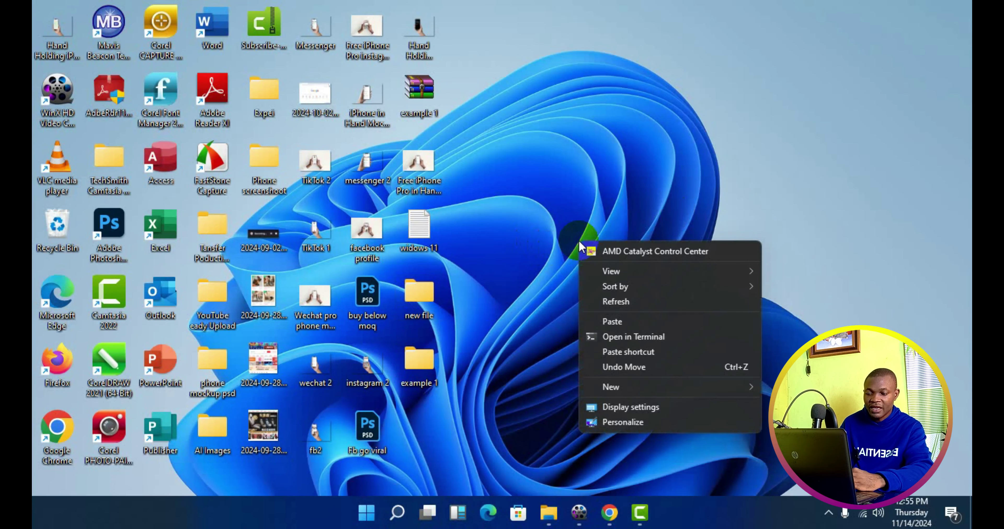
click(635, 388)
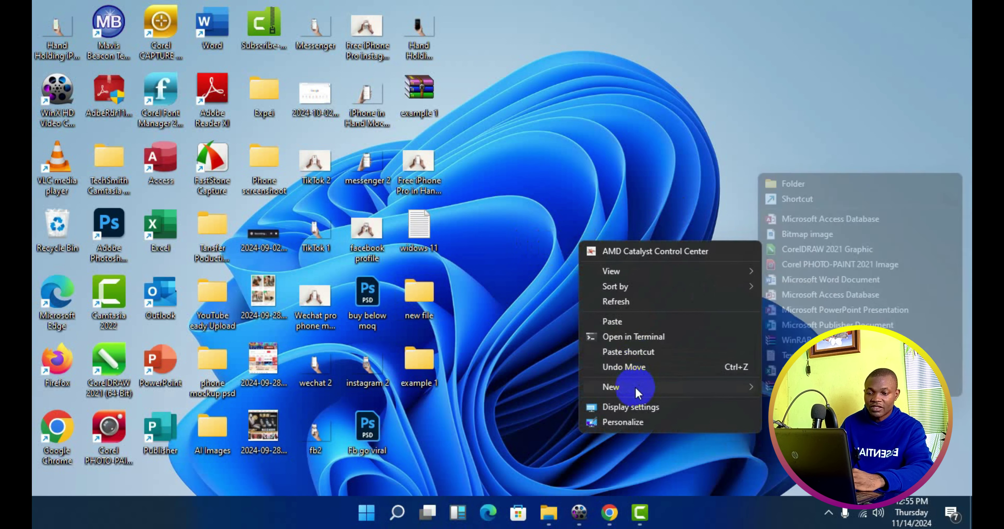
click(828, 188)
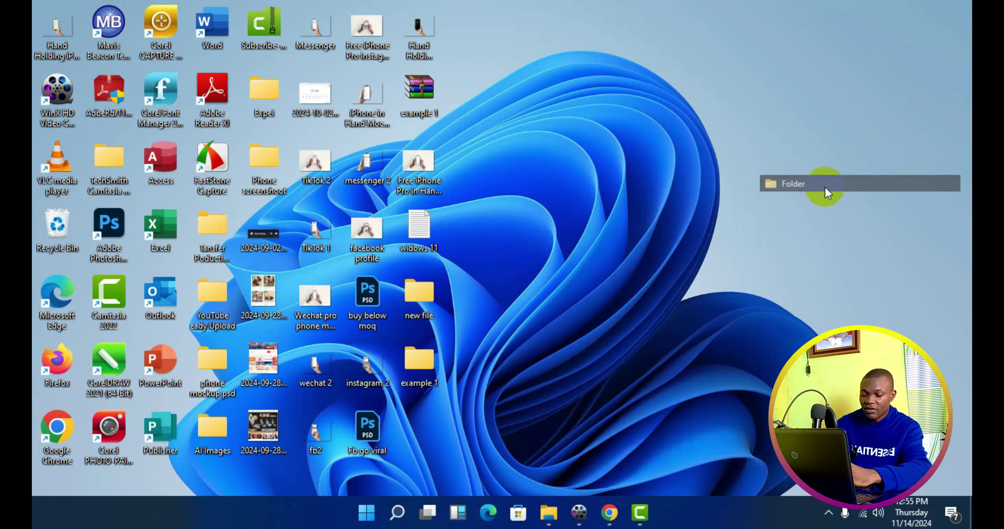
text(font)
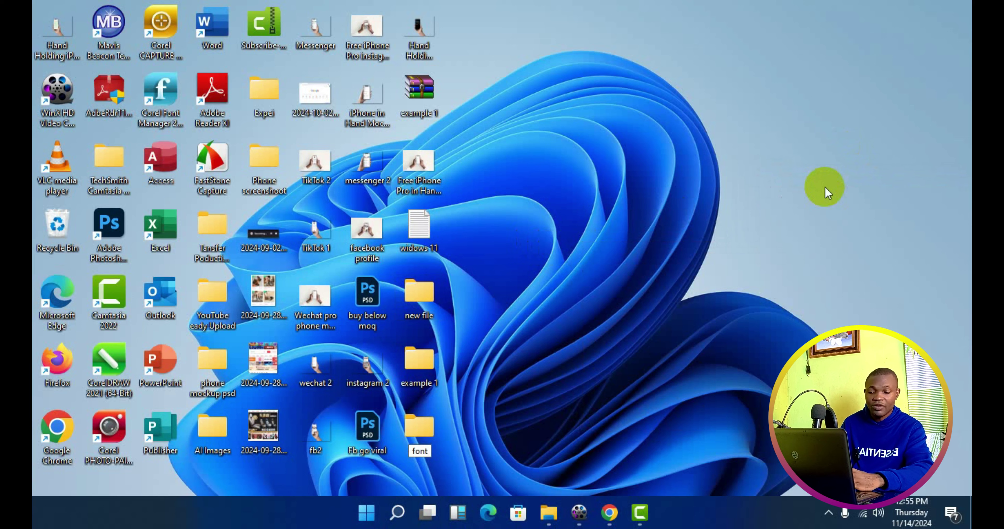
key(Return)
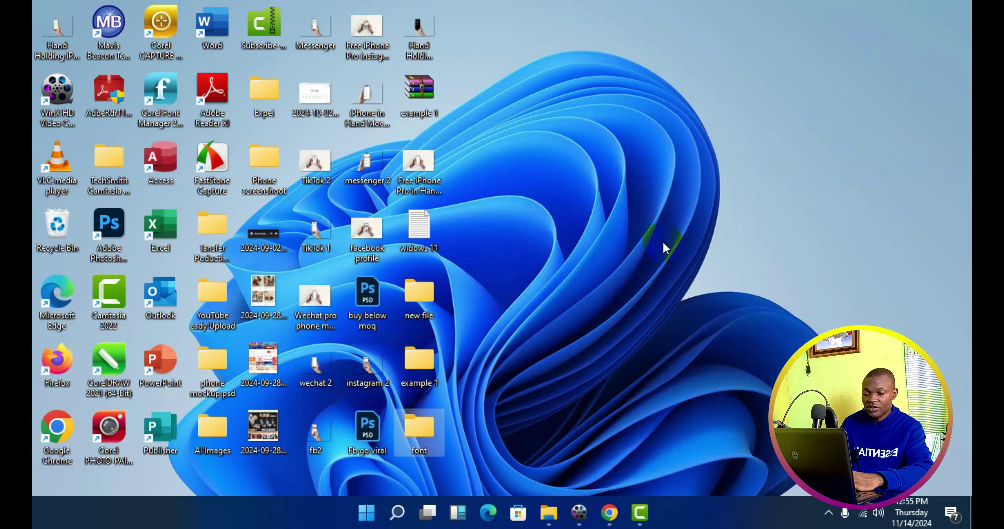
- Open the font folder on the desktop and paste the lemon_round archive into it
double_click(421, 426)
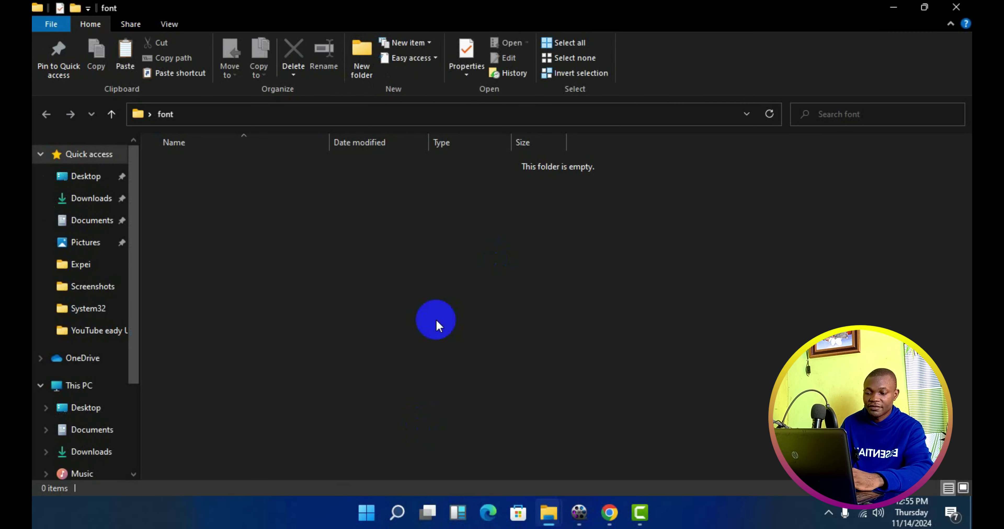
right_click(435, 319)
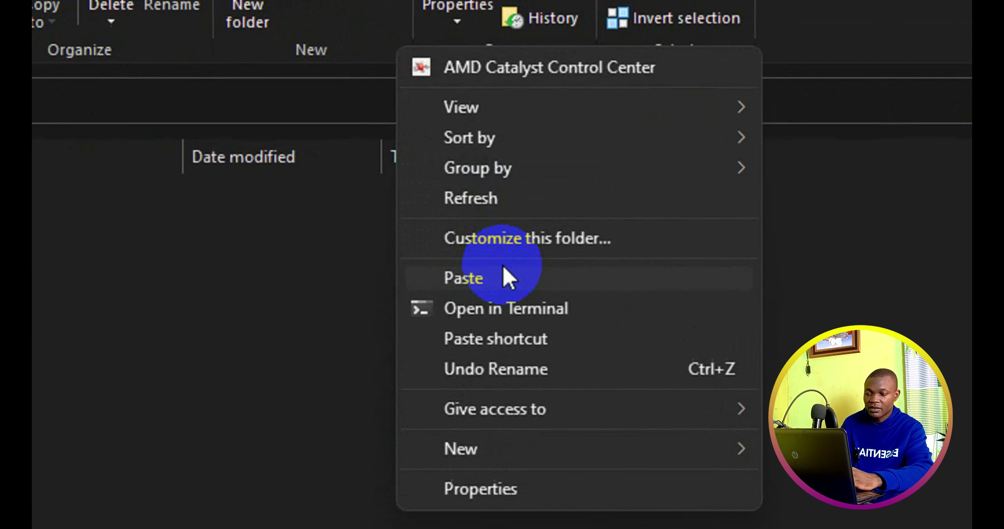
click(503, 278)
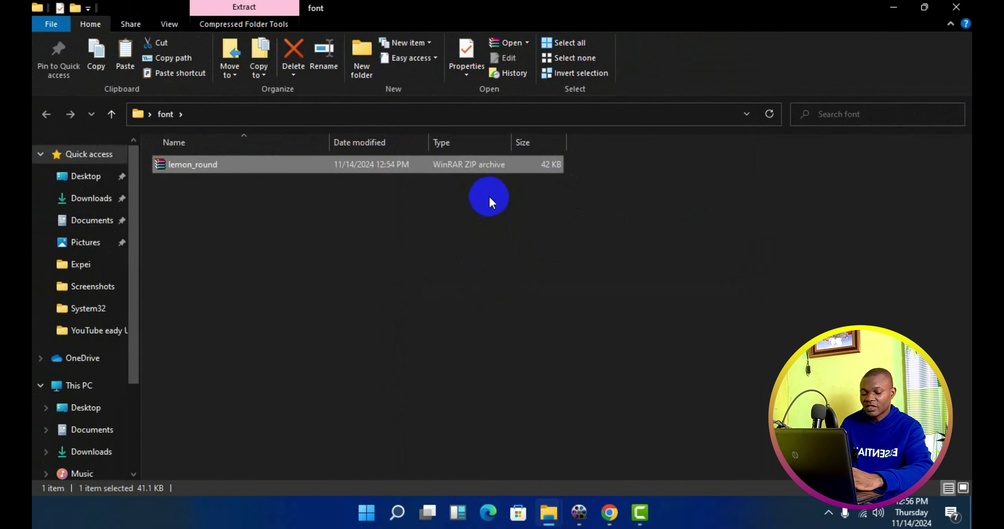
- Extract the lemon_round archive directly into the font folder and select the extracted Lemon Round font file
right_click(437, 170)
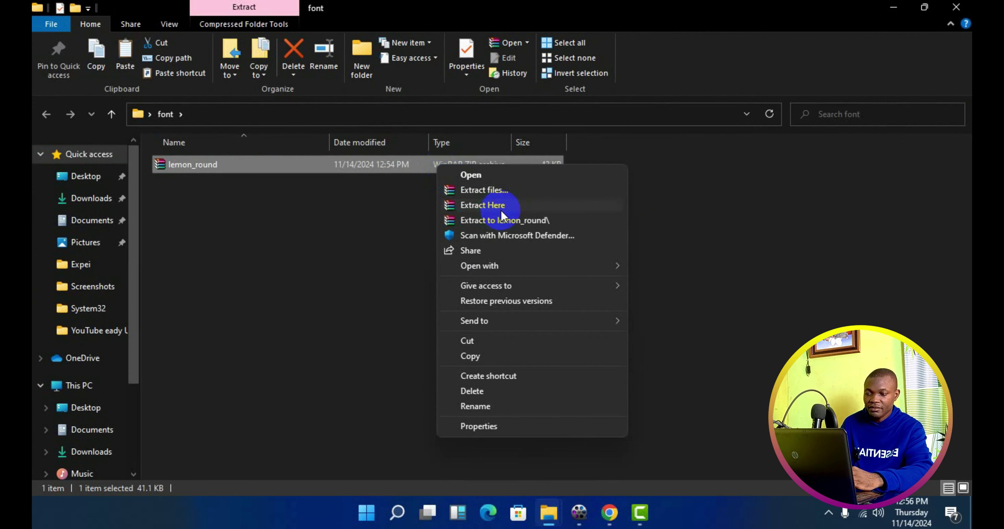
click(500, 210)
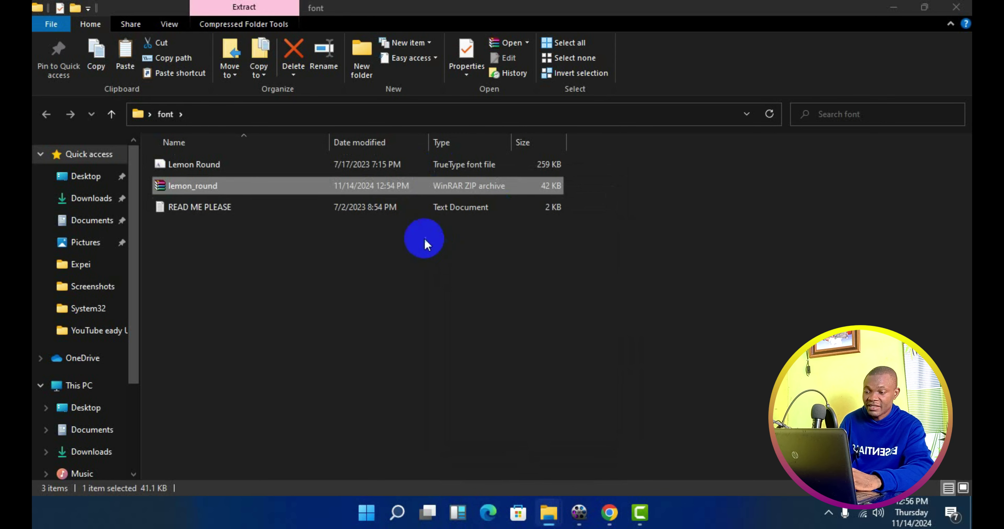
click(353, 166)
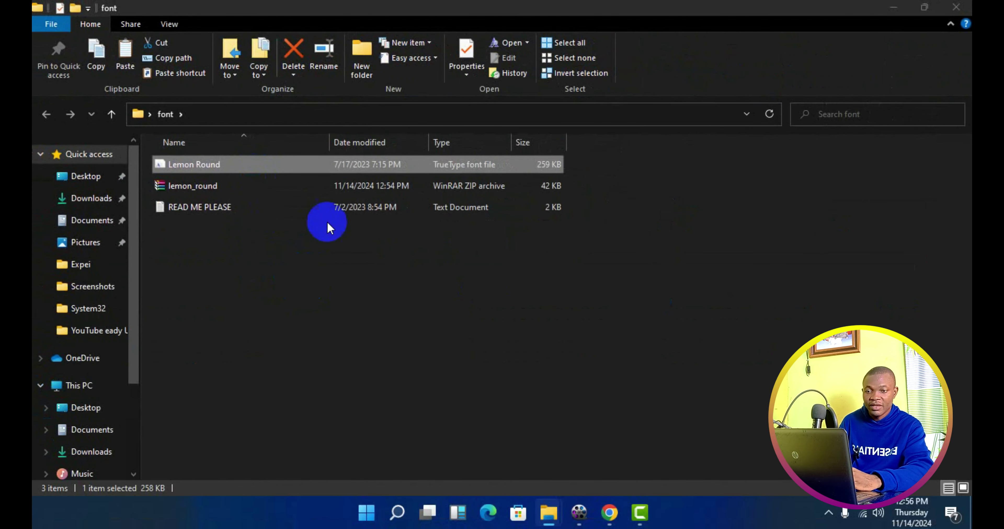
- Restore the font folder window to a smaller size and open the Fonts page under Personalization in Windows Settings
click(926, 8)
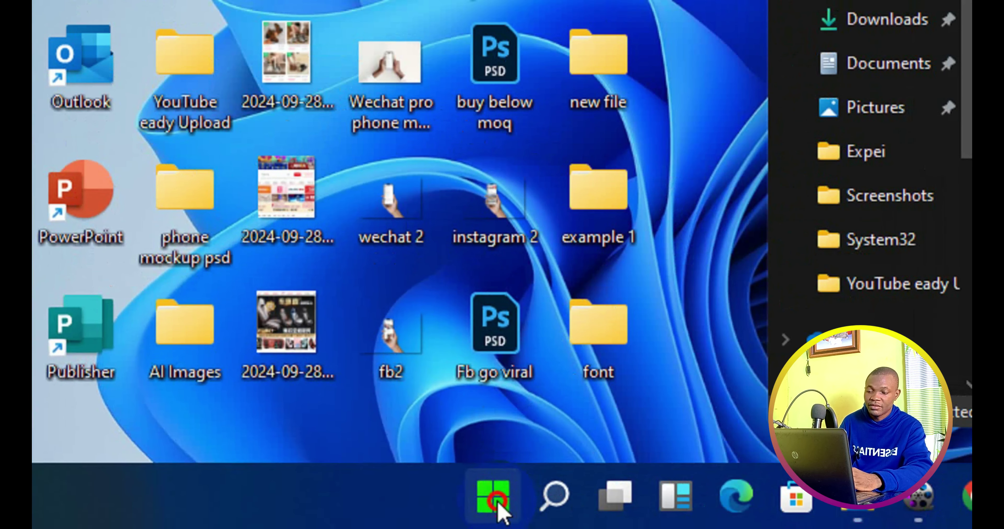
click(499, 509)
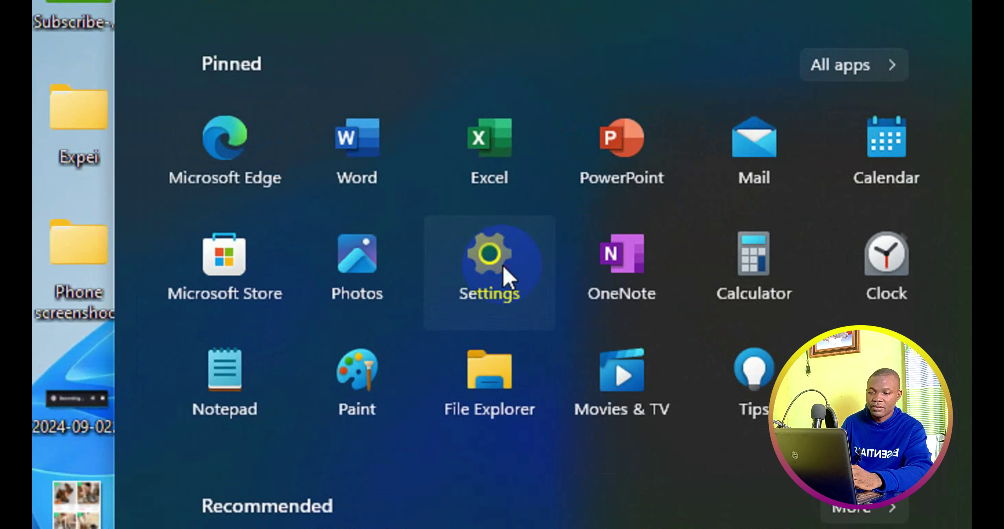
click(503, 266)
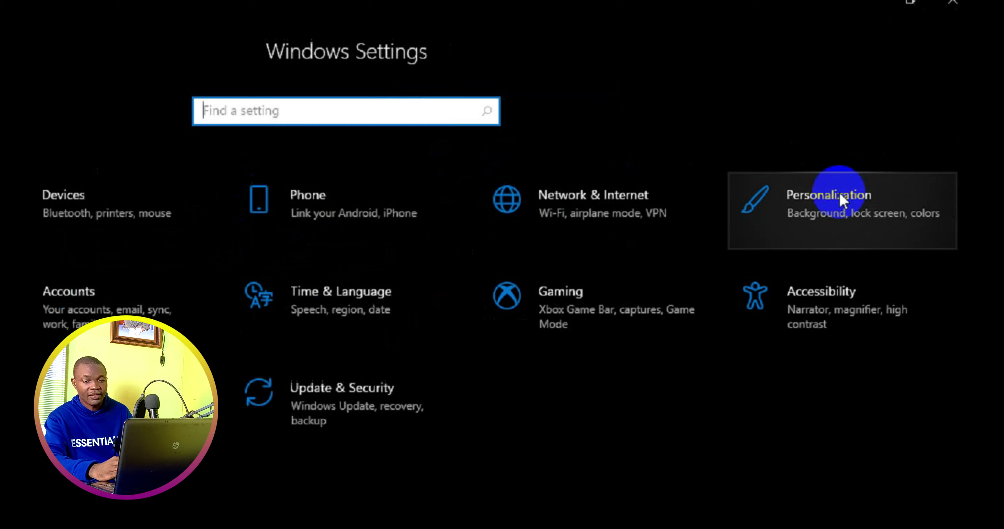
click(839, 201)
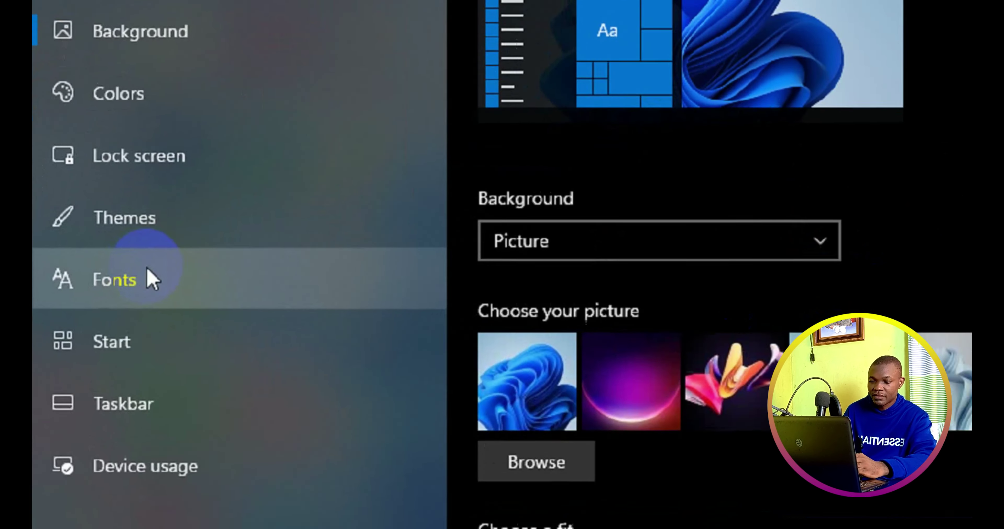
click(93, 287)
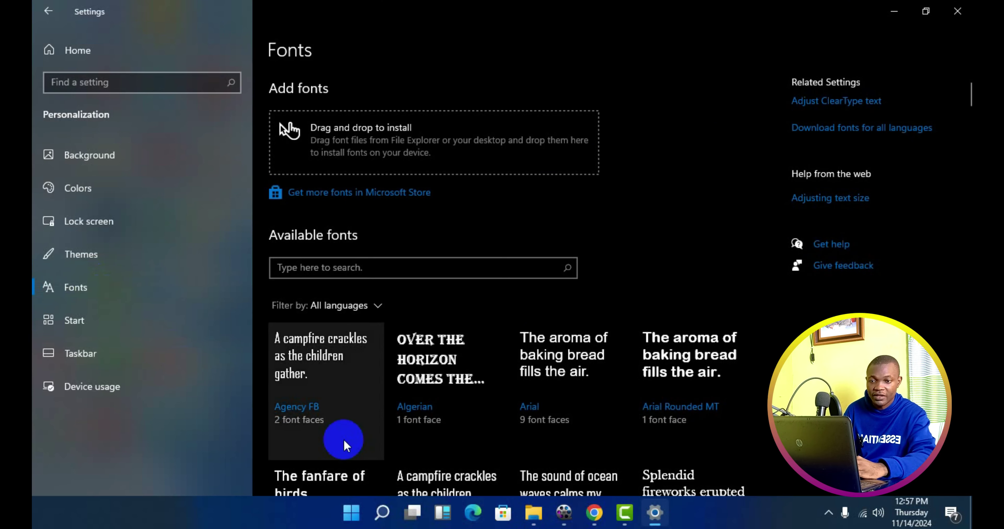
- Bring up the font folder, drop the Lemon Round font file onto the Add fonts area, and move the folder window aside
mouse_move(547, 511)
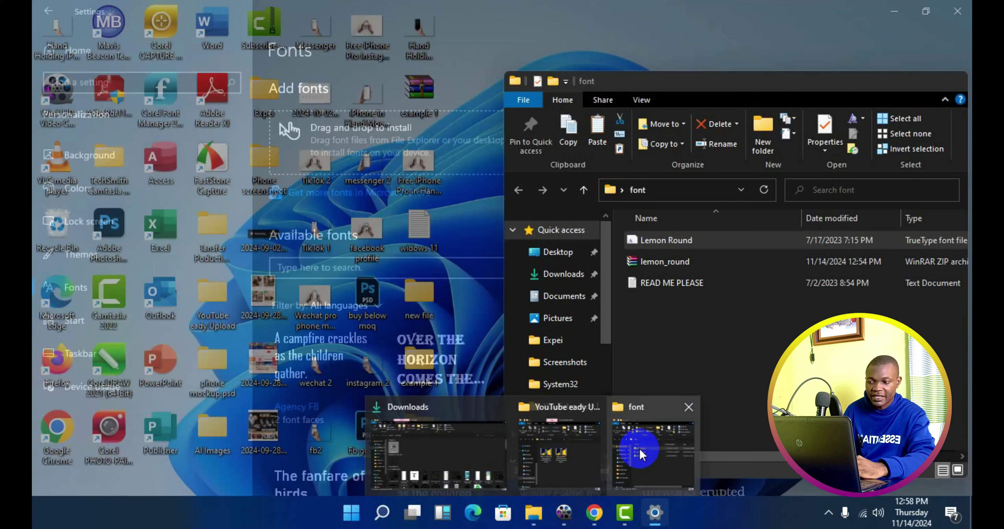
click(639, 452)
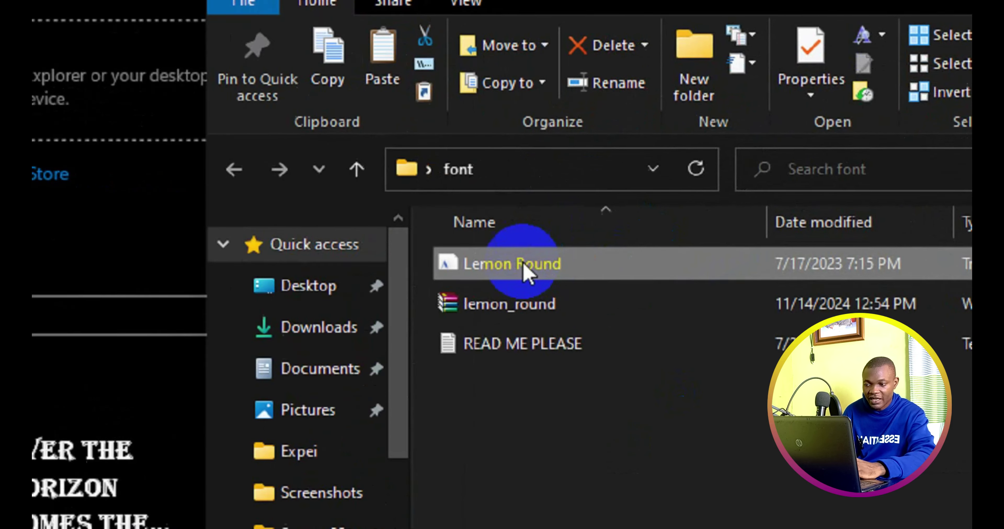
drag(523, 264, 45, 91)
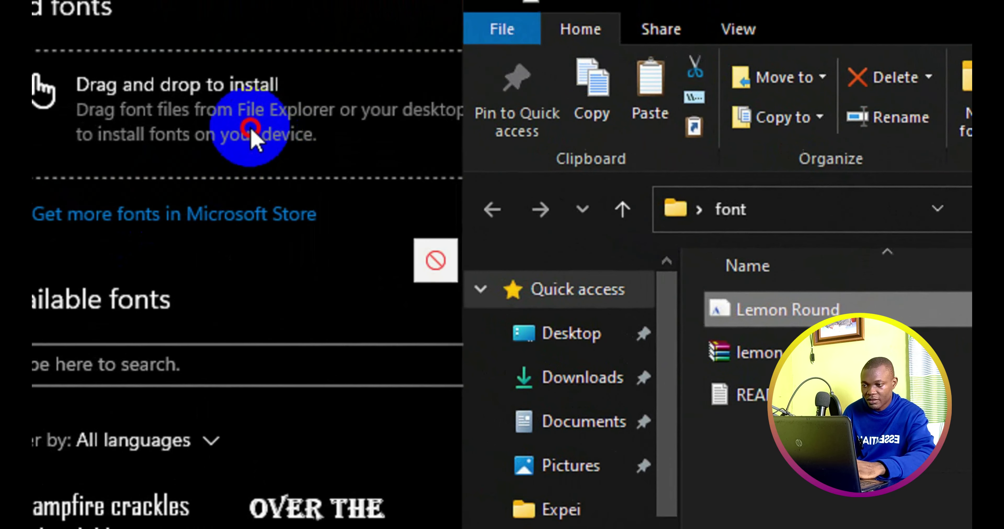
drag(251, 128, 235, 120)
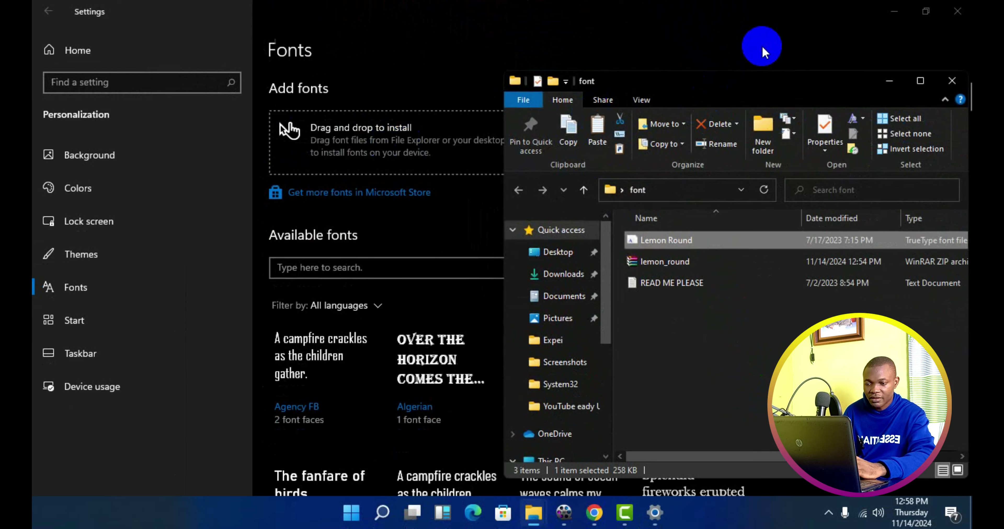
drag(745, 91, 846, 38)
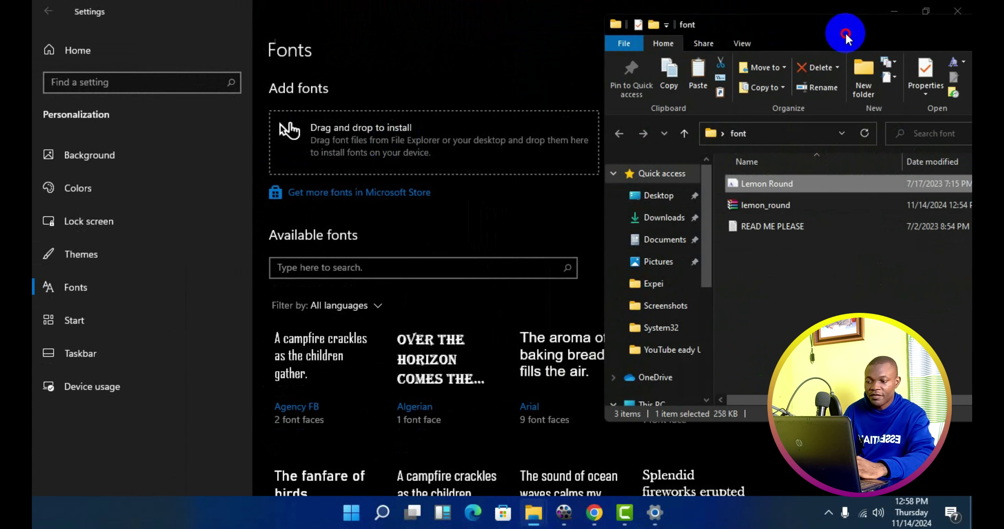